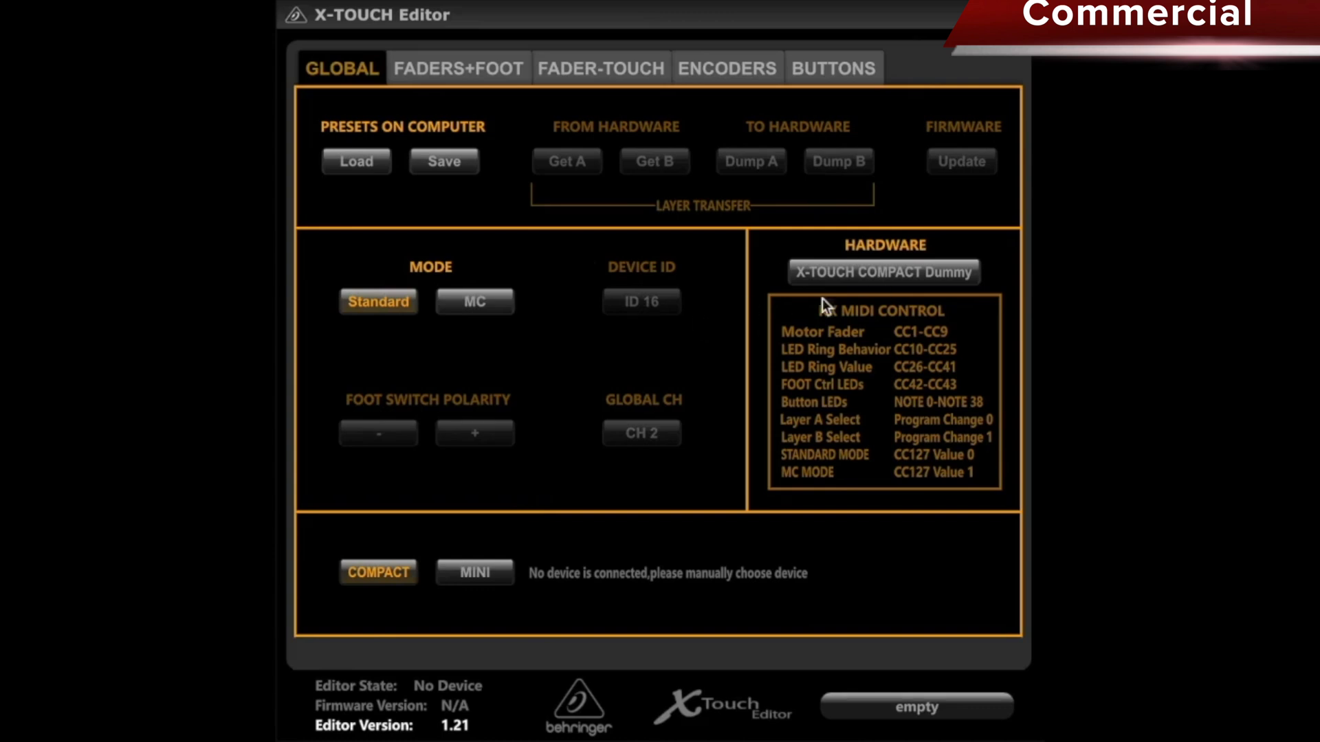
# Select the MINI model and pick X-TOUCH MINI #1 as the hardware device.
pyautogui.click(472, 575)
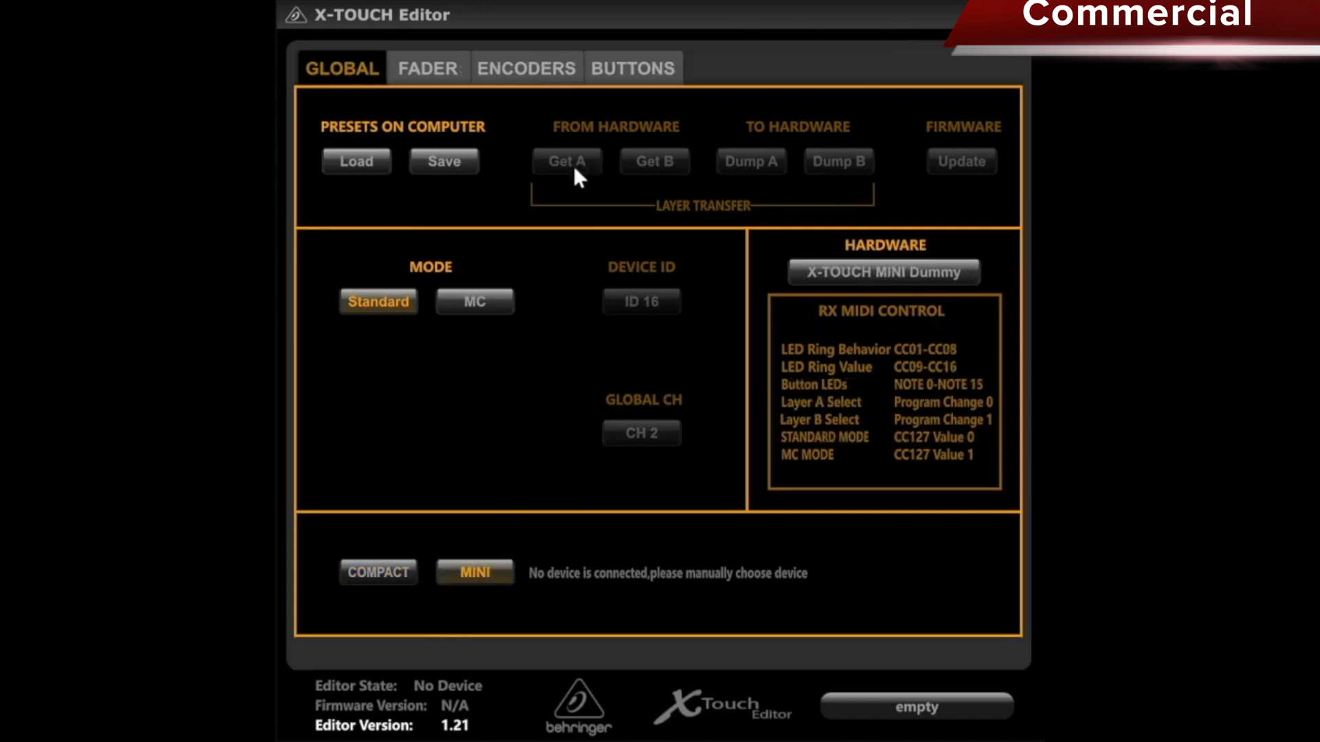
pyautogui.click(855, 269)
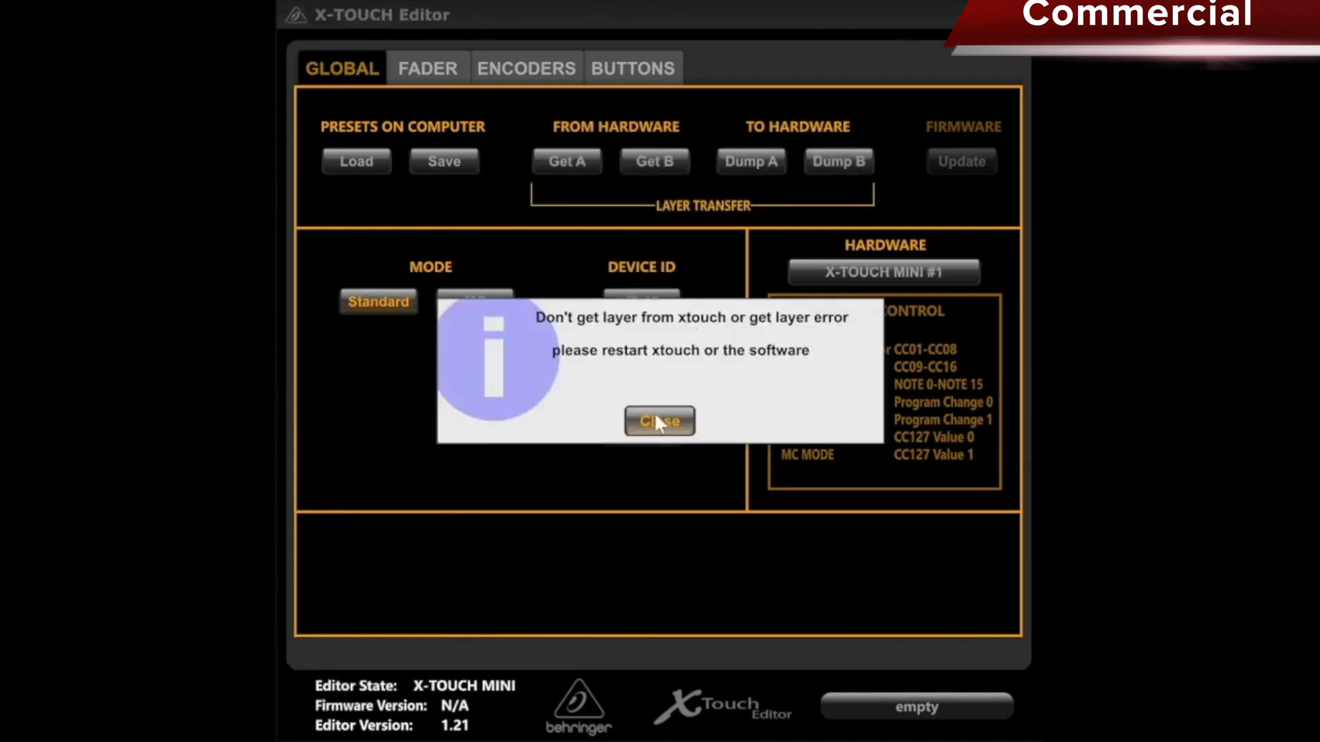
# Dismiss the layer error, attempt Get B, and keep the global channel at CH 2.
pyautogui.click(655, 413)
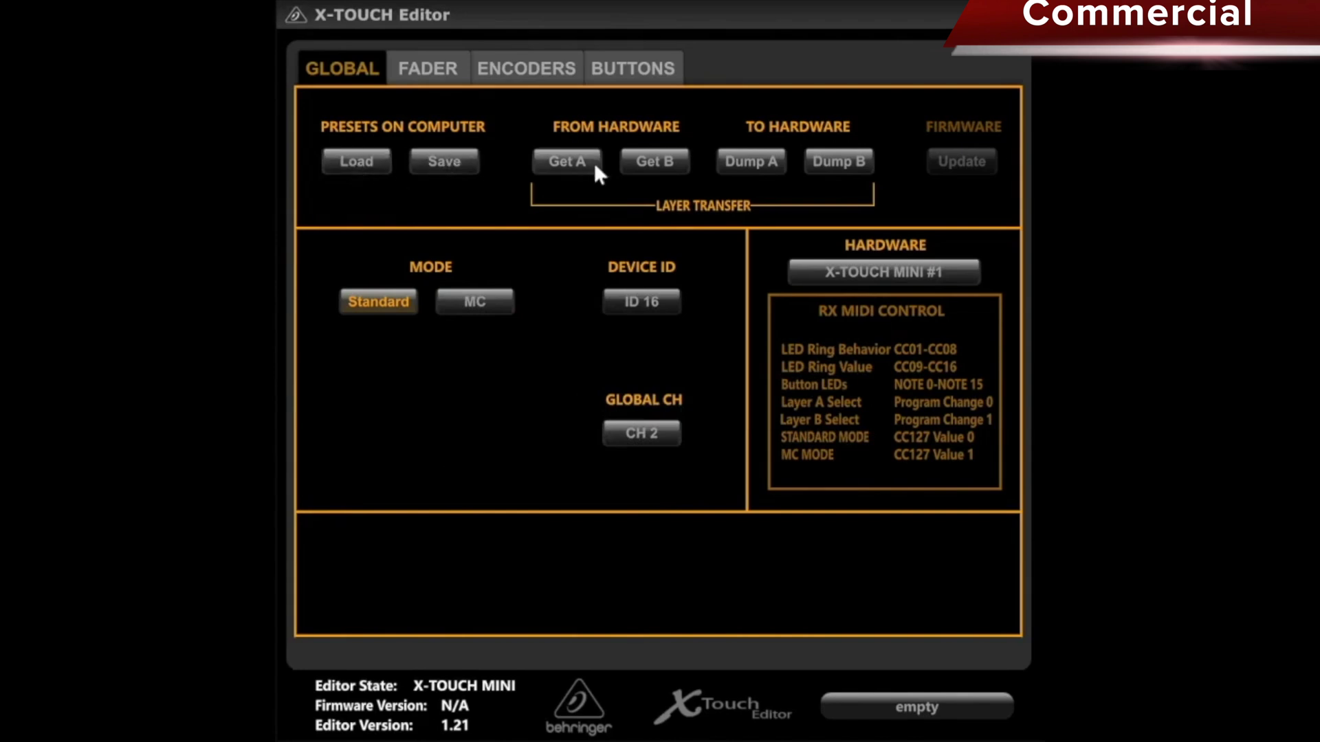
pyautogui.click(575, 165)
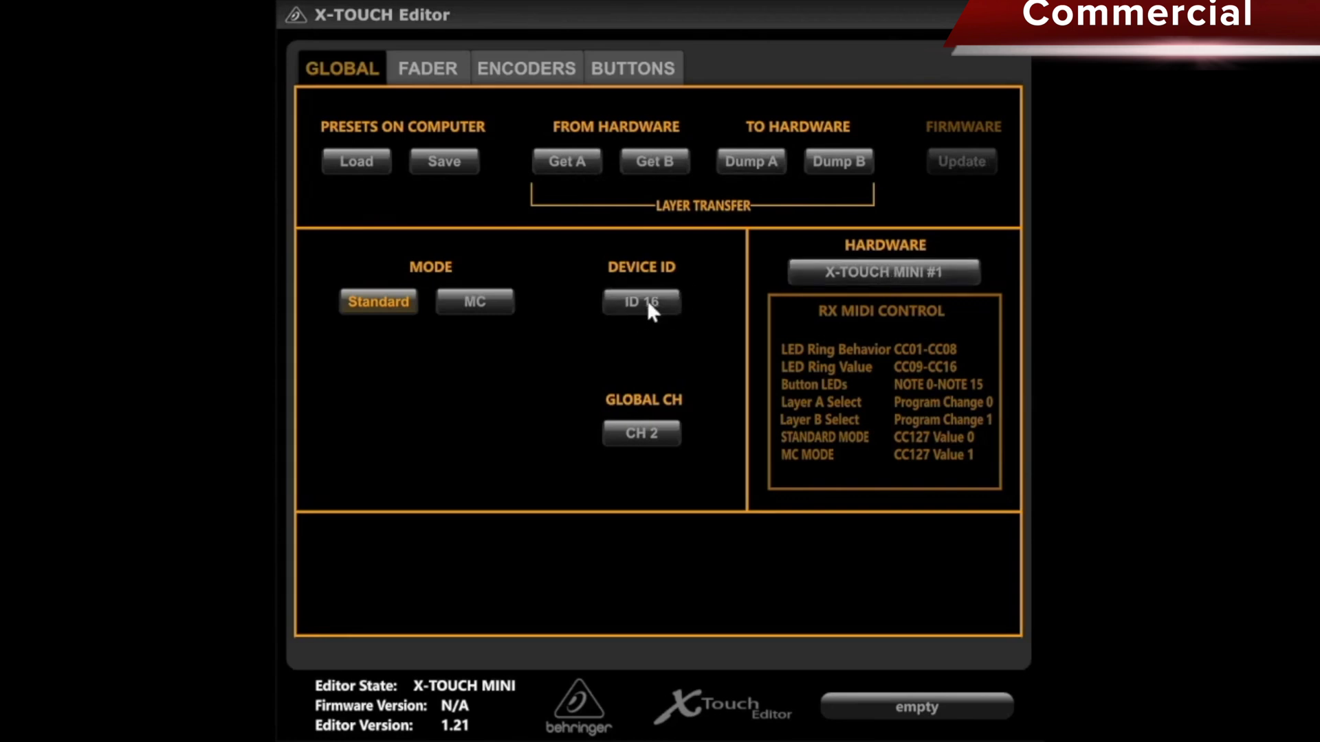
pyautogui.click(645, 436)
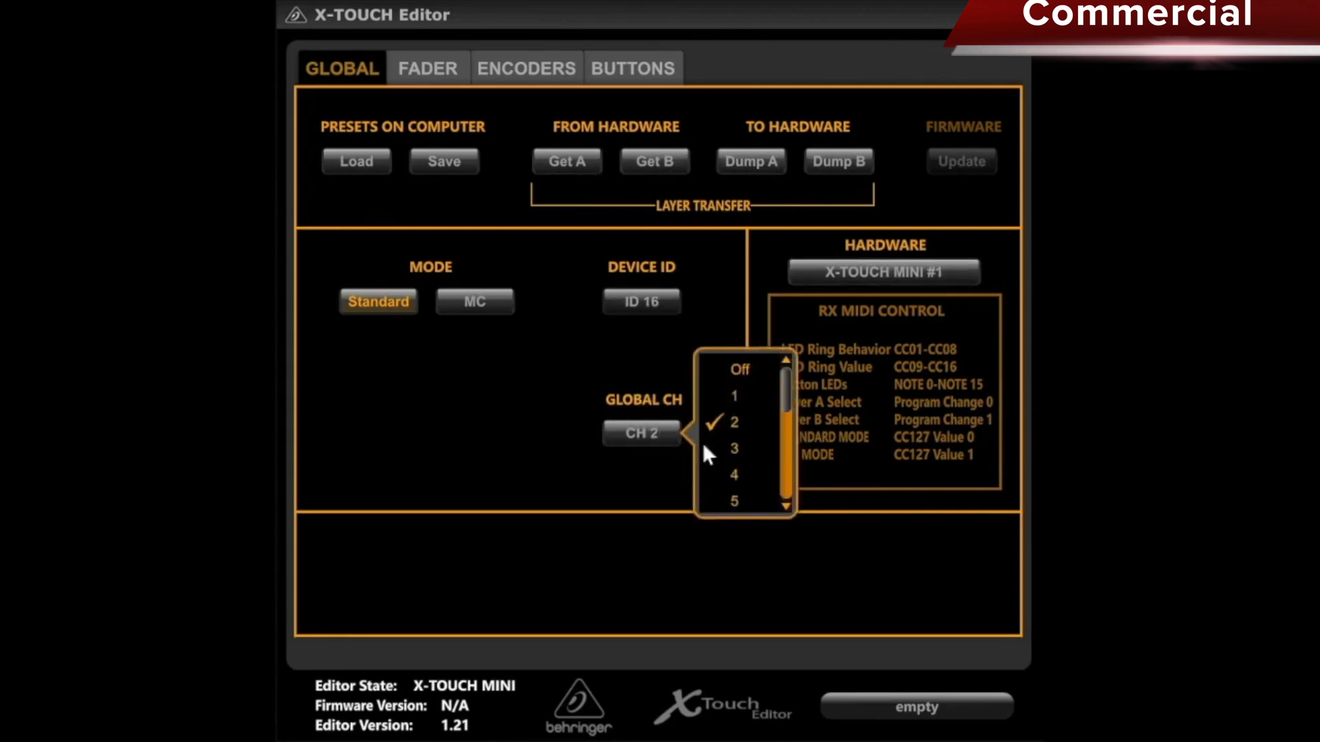
pyautogui.click(513, 444)
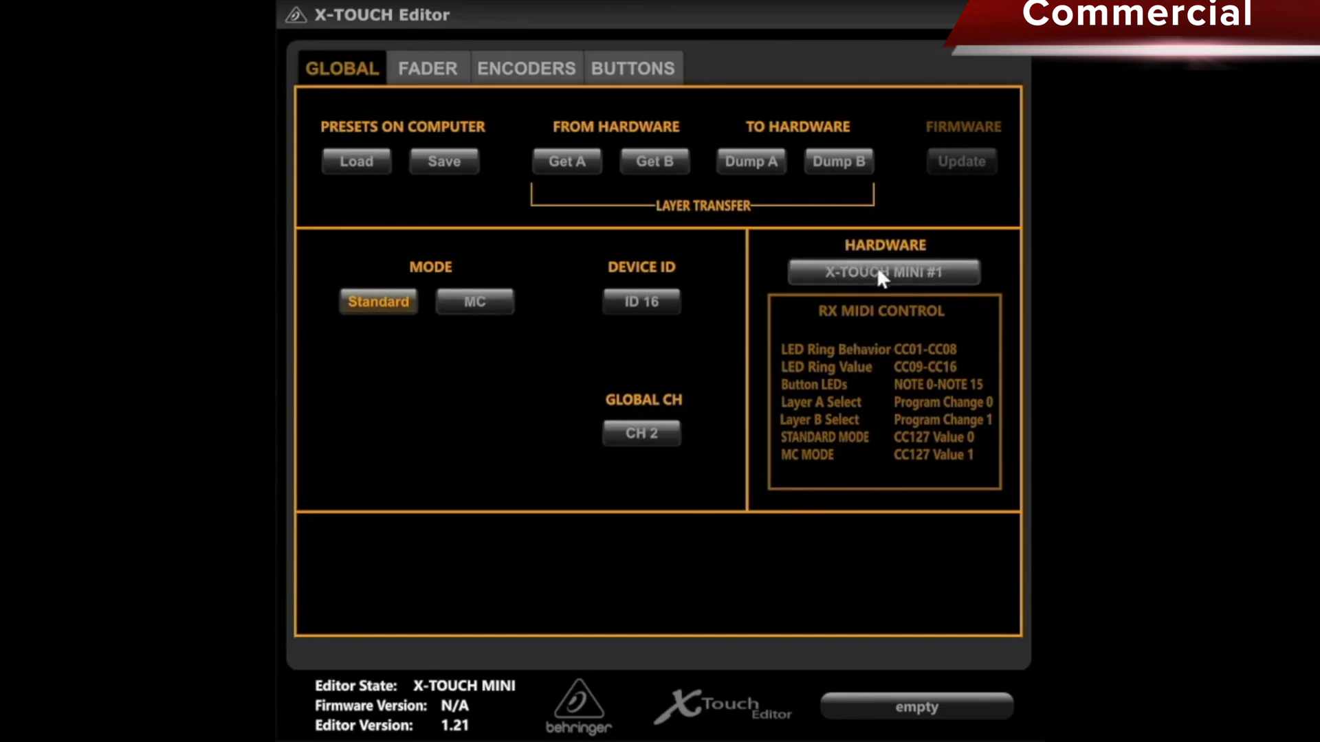
pyautogui.click(428, 65)
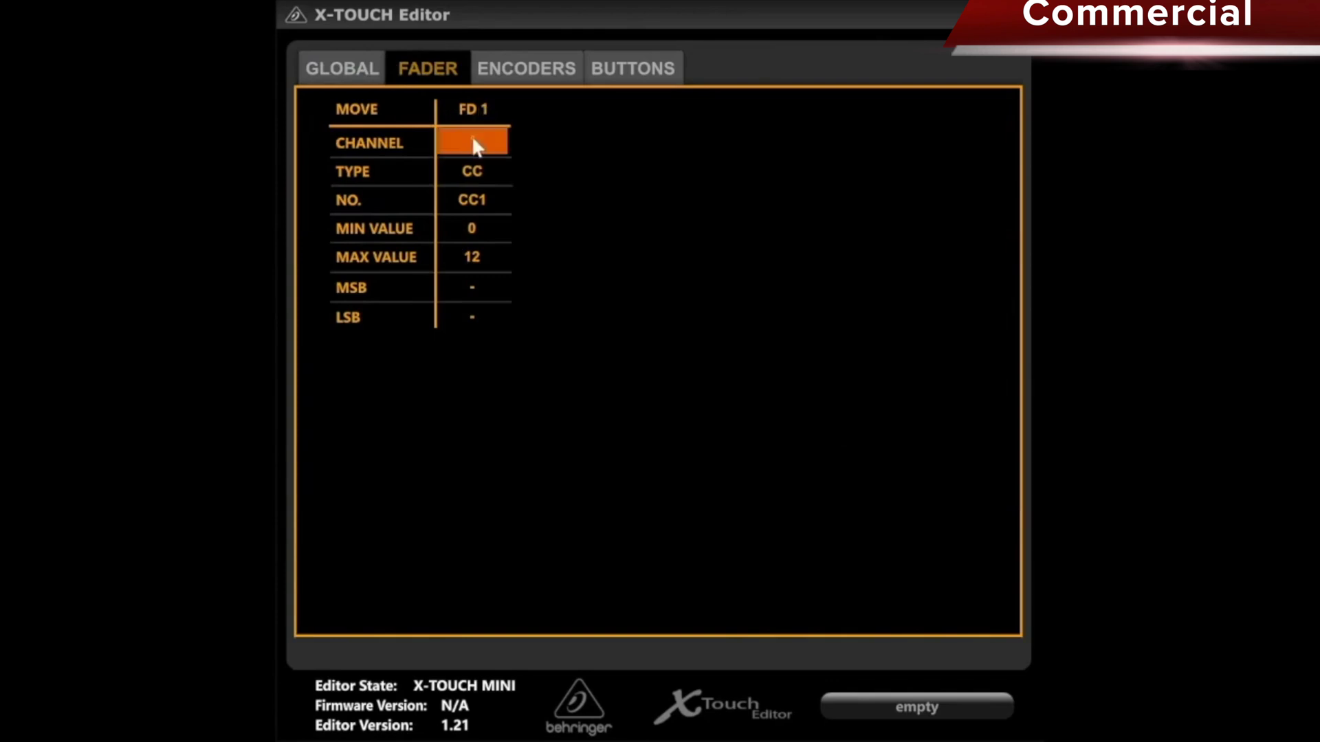
# Switch FD 1's message type to Program Change, leaving its MSB unchanged.
pyautogui.click(476, 172)
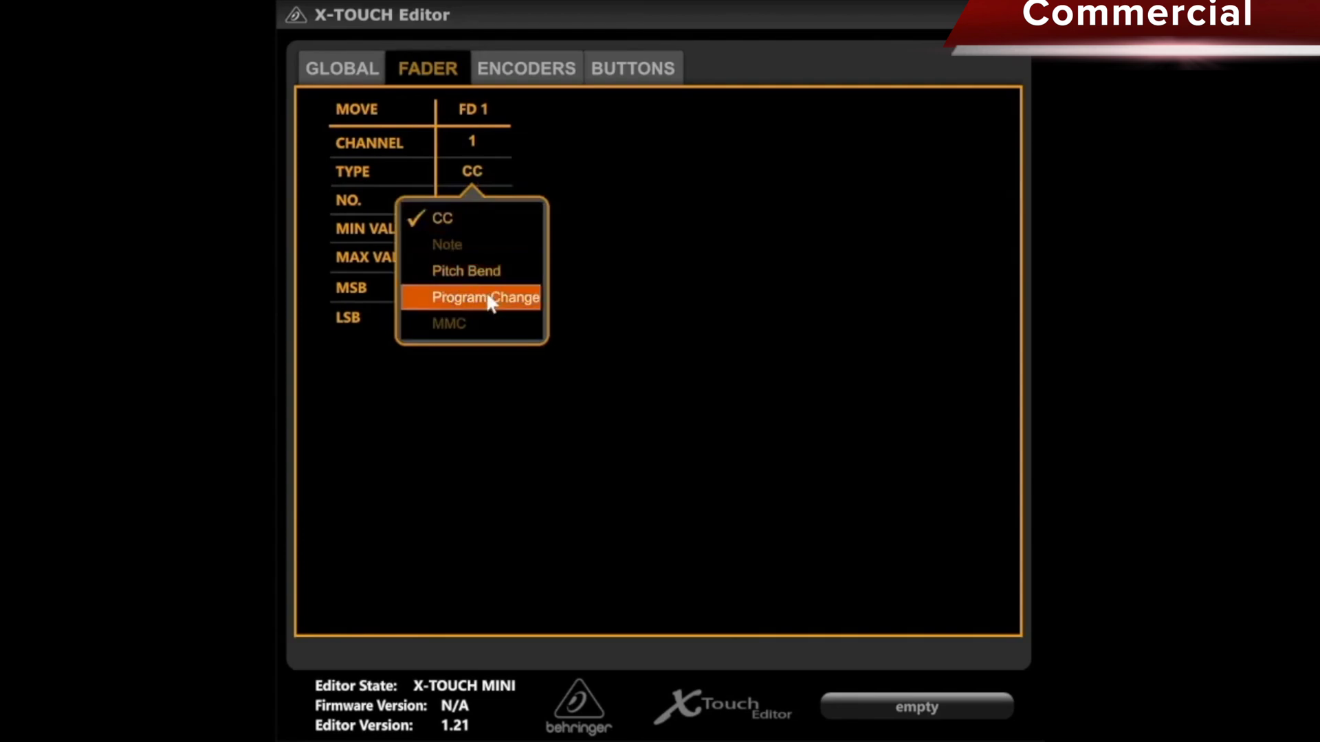
pyautogui.click(706, 222)
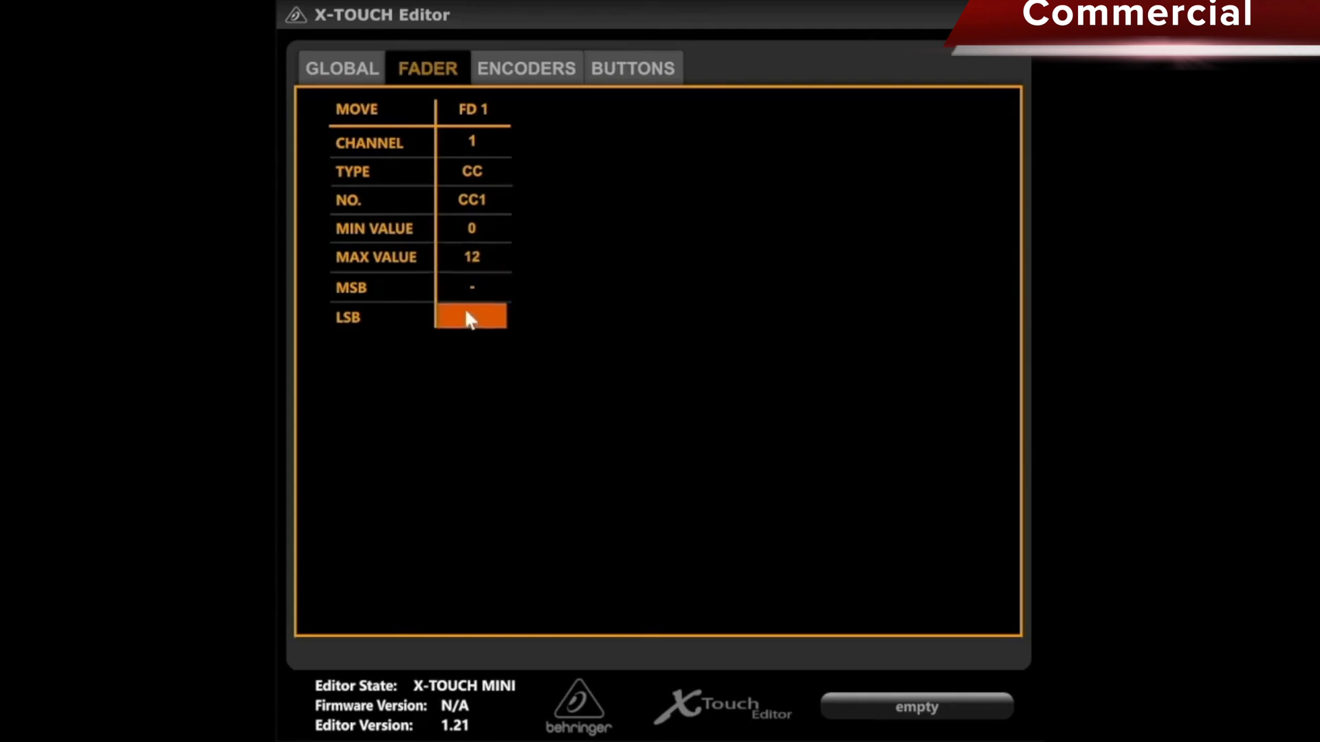
pyautogui.click(468, 171)
pyautogui.click(481, 296)
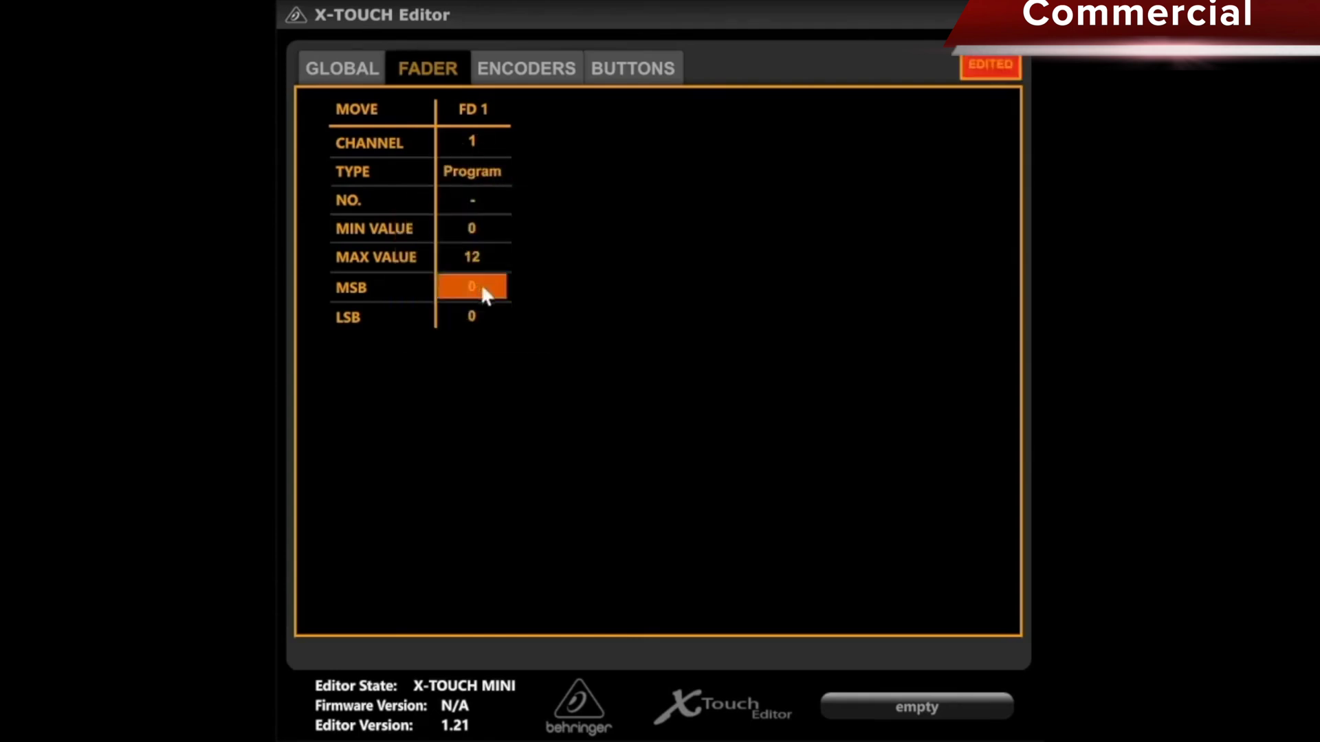
pyautogui.click(485, 294)
pyautogui.click(482, 173)
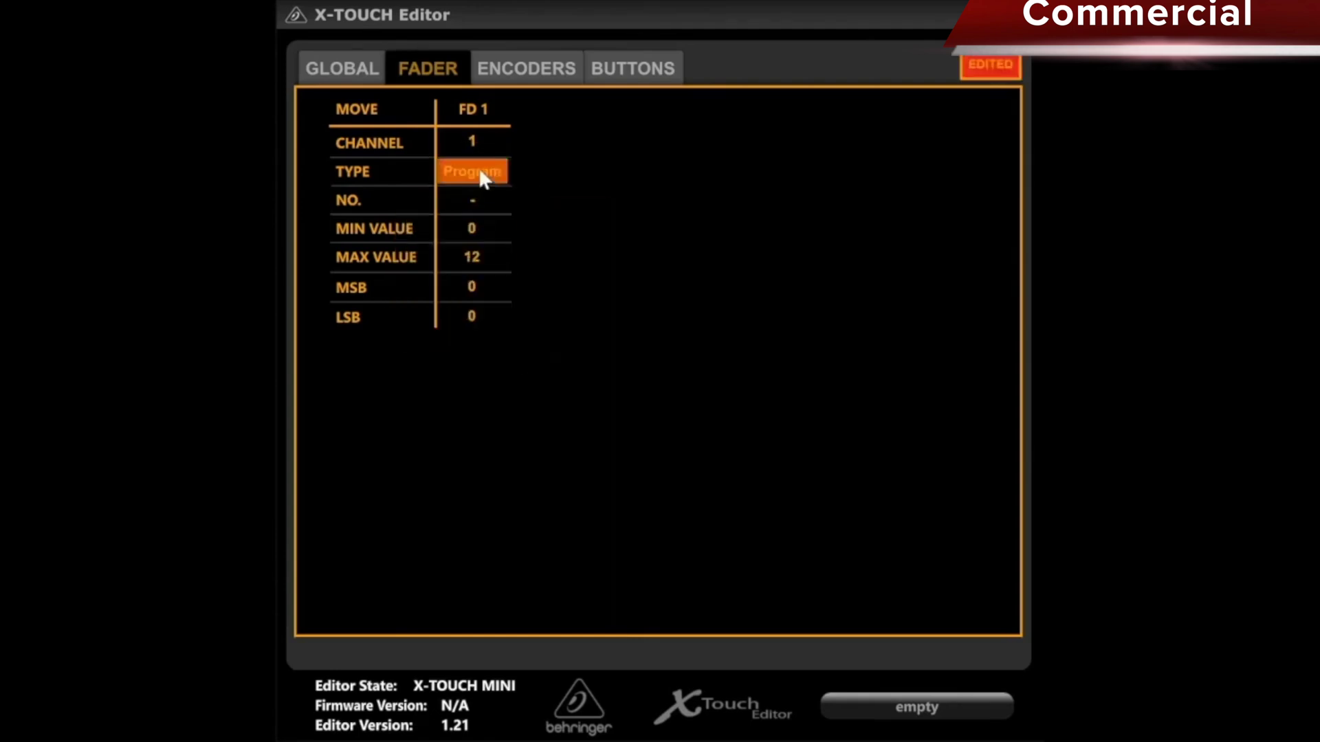
# Change FD 1 to Pitch Bend, then back to CC.
pyautogui.click(481, 173)
pyautogui.click(473, 269)
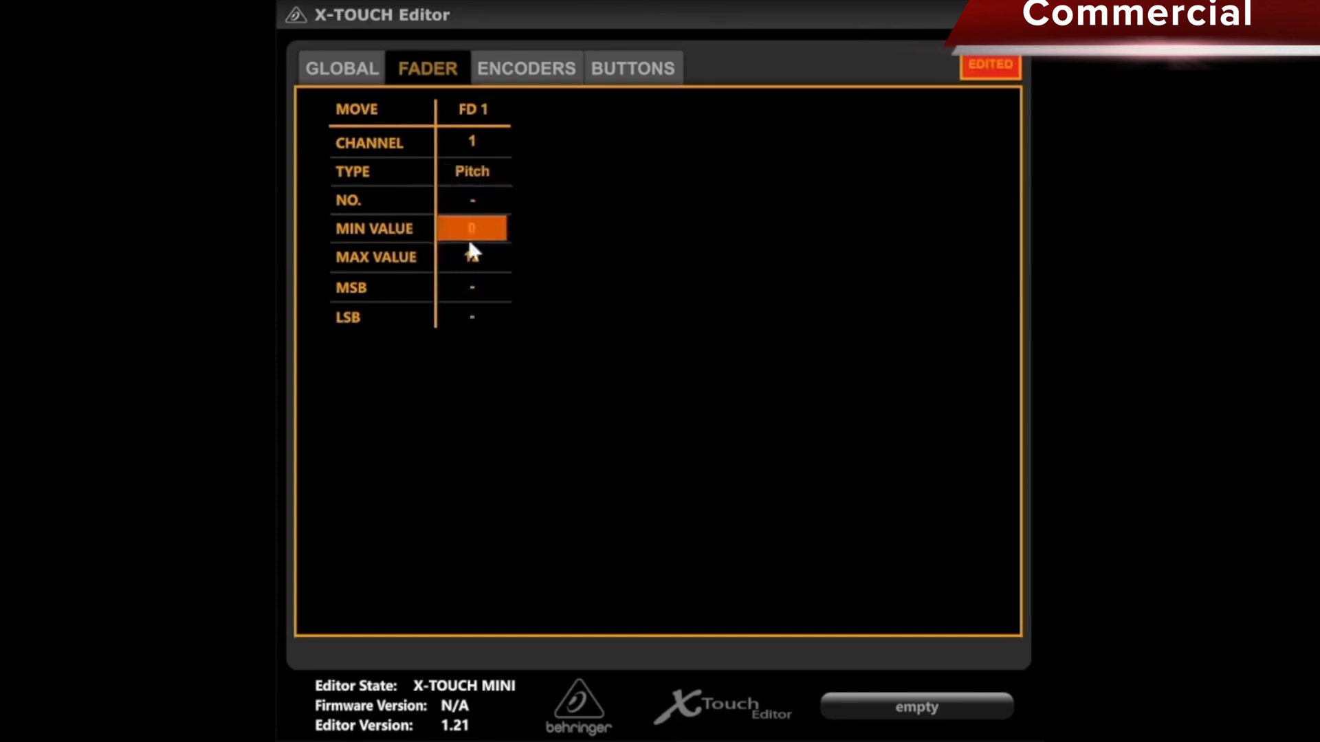
pyautogui.click(479, 173)
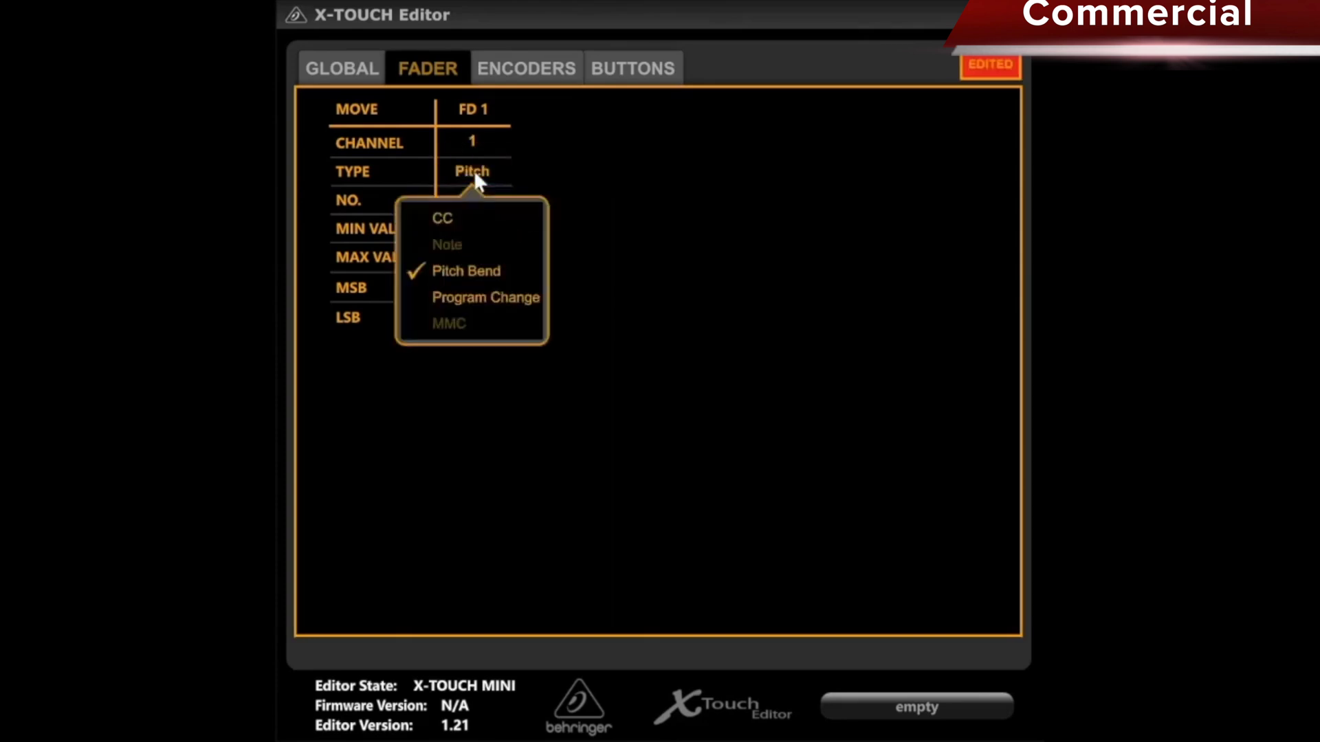
pyautogui.click(456, 218)
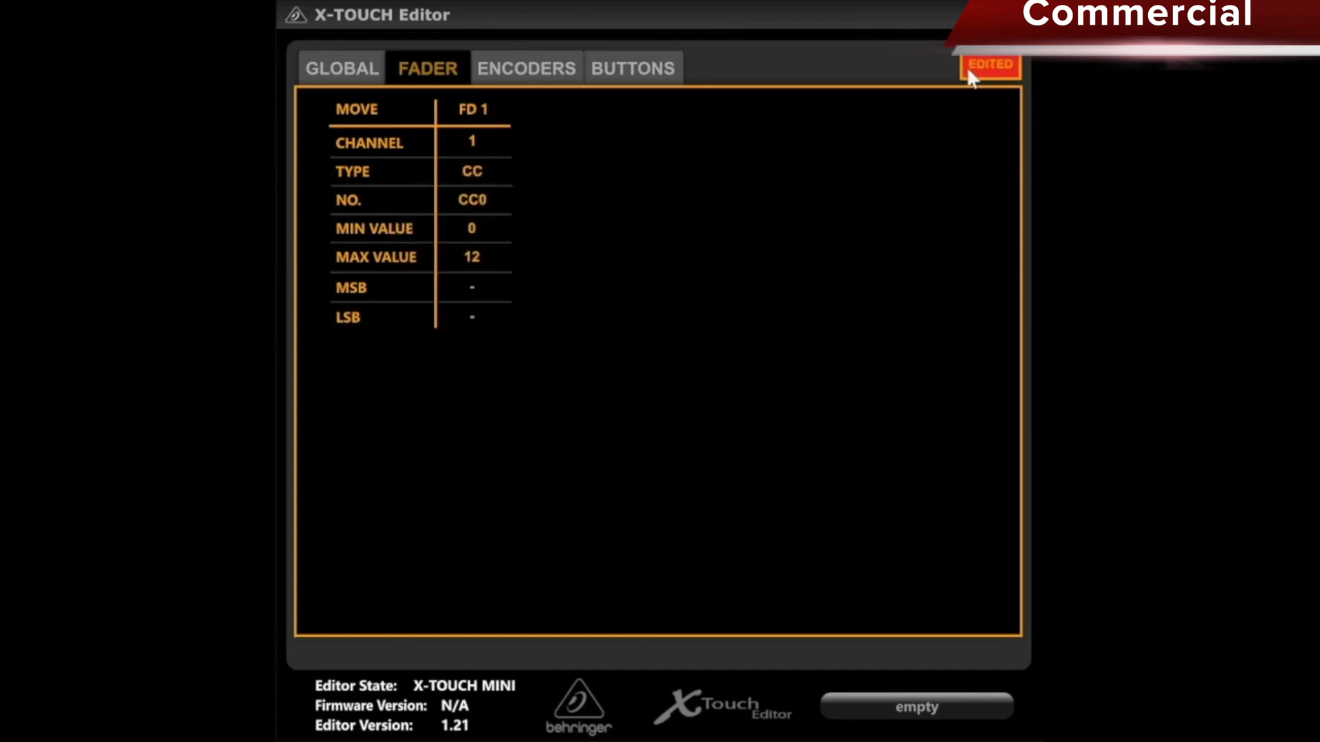
# Set EN 1's push type to MMC and browse its MMC command list.
pyautogui.click(530, 69)
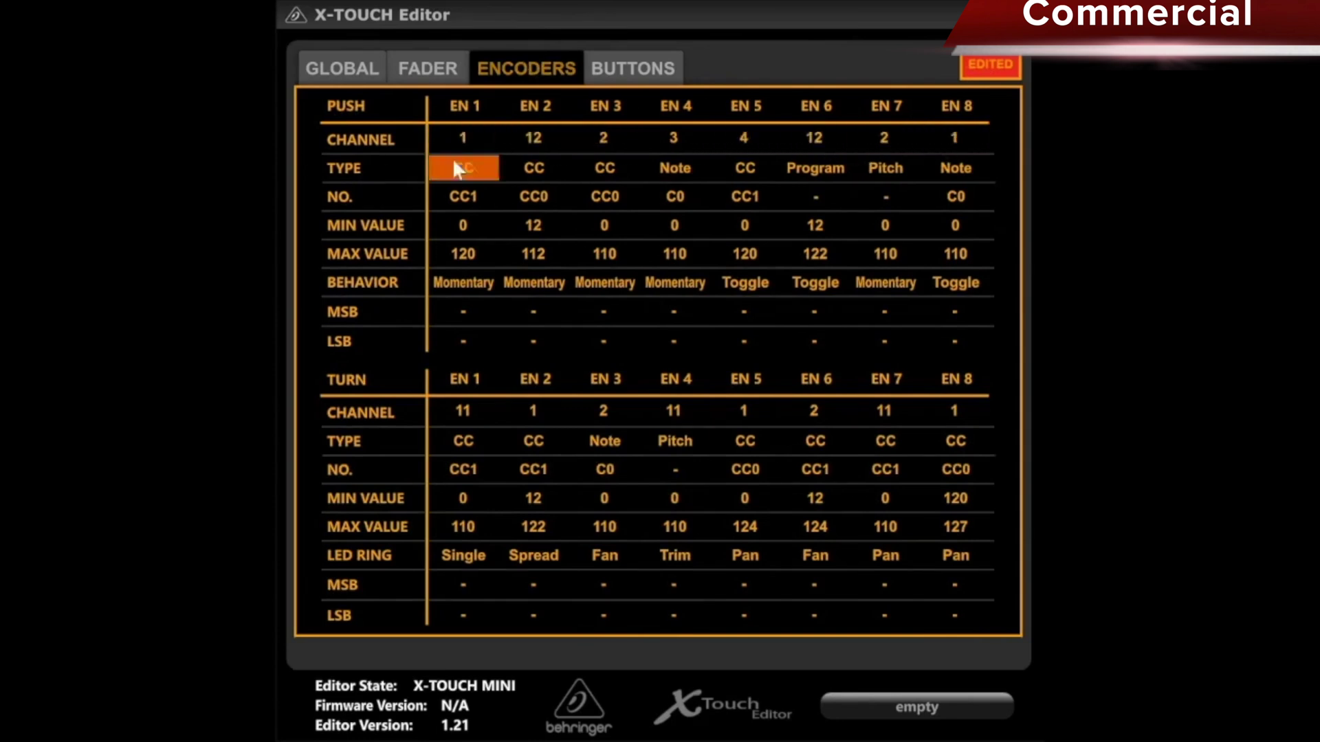
pyautogui.click(475, 170)
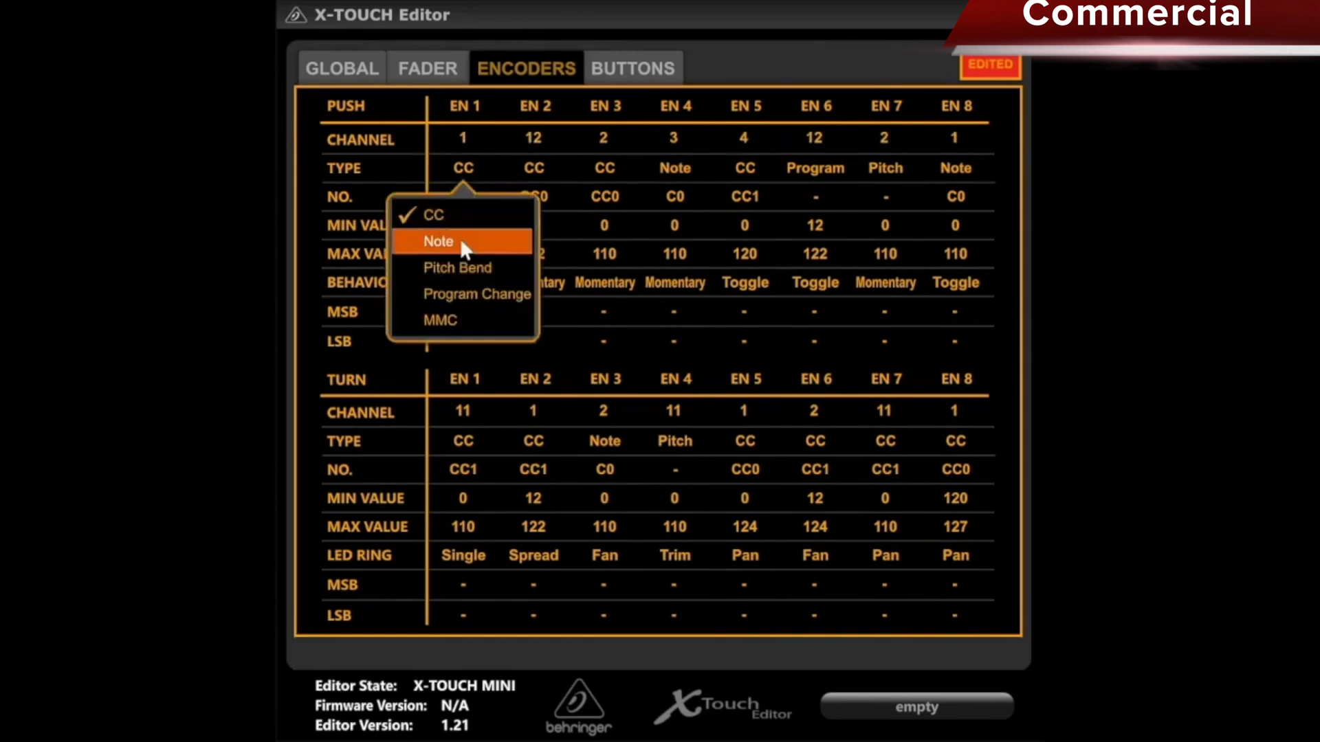
pyautogui.click(440, 320)
pyautogui.click(460, 198)
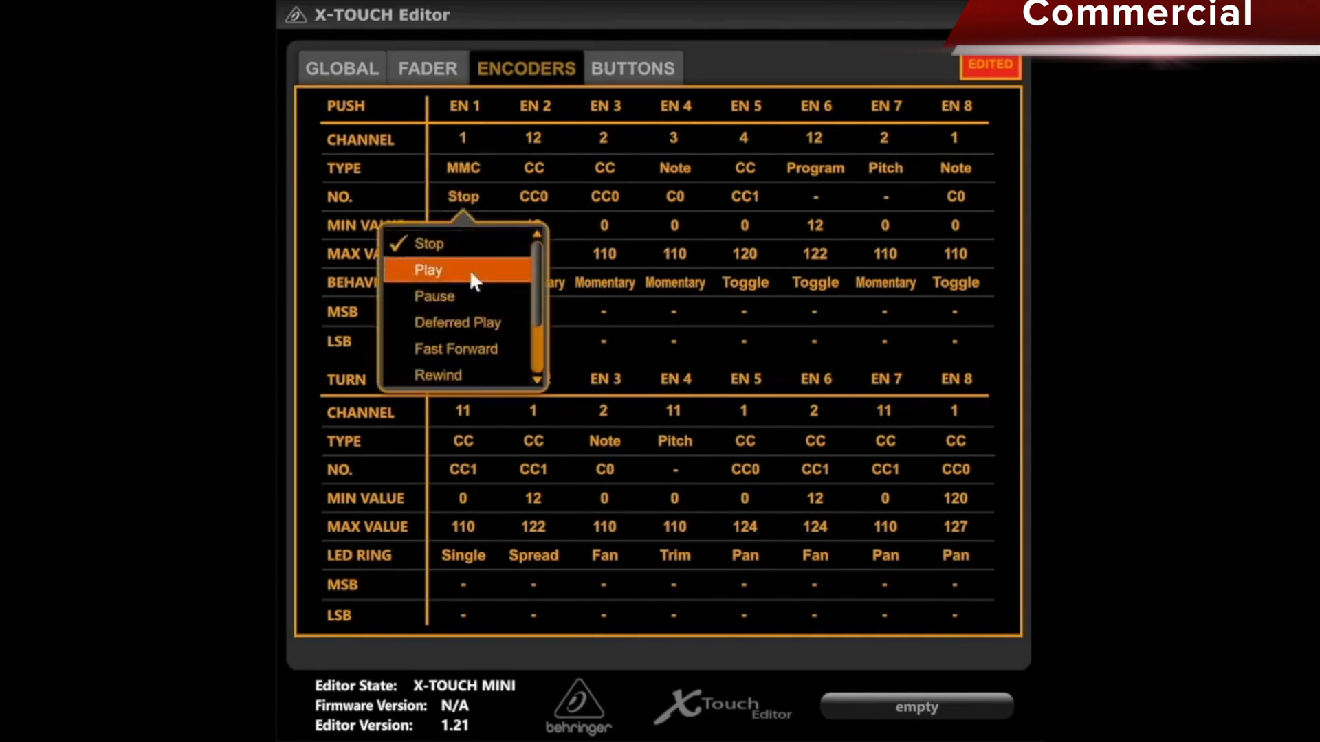
pyautogui.scroll(-3, 469, 269)
pyautogui.scroll(2, 469, 274)
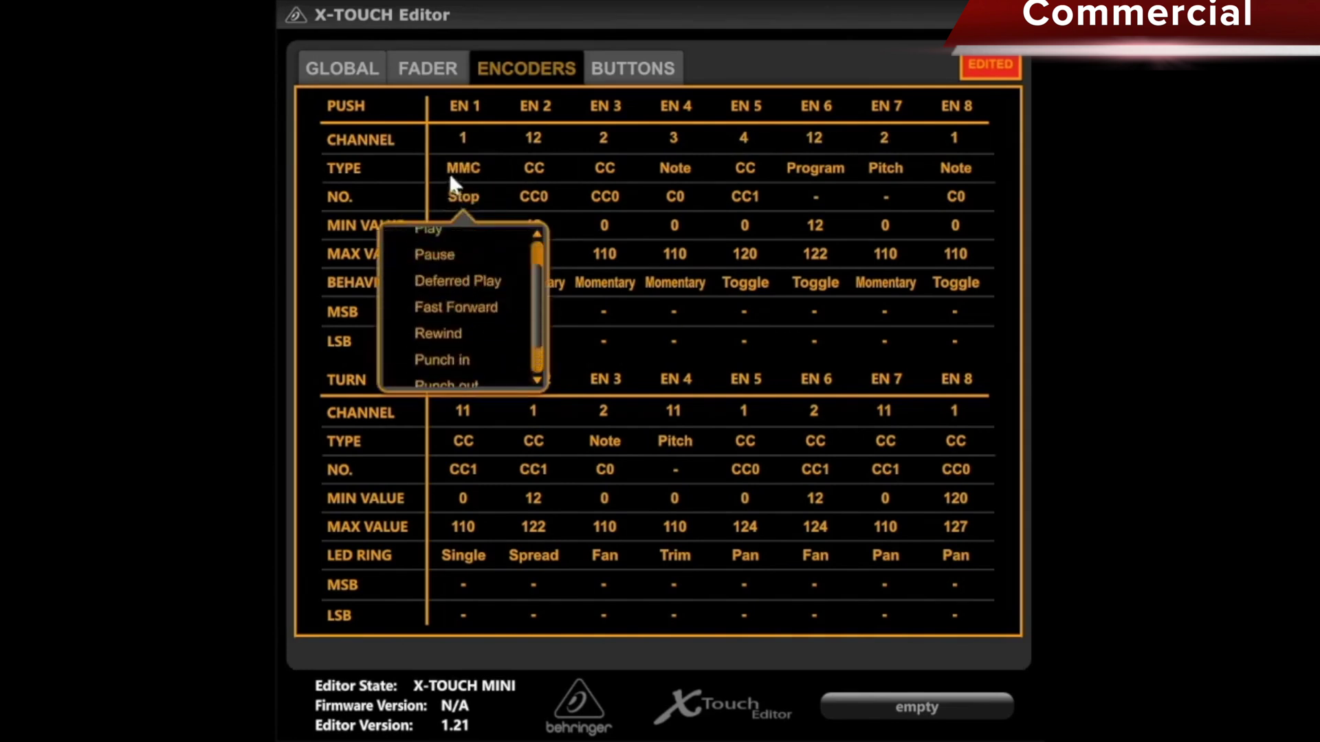
# Return EN 1's push type to CC with Momentary behaviour.
pyautogui.click(454, 170)
pyautogui.click(444, 214)
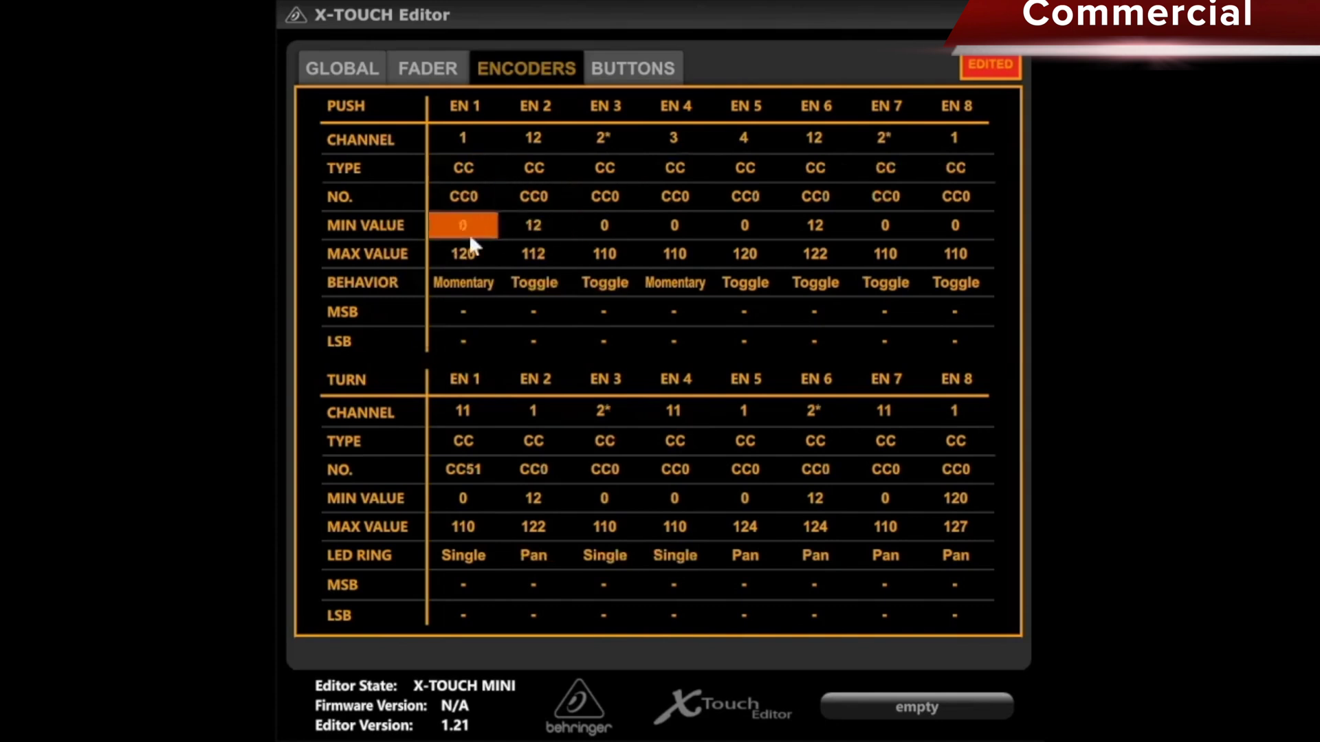
pyautogui.click(477, 288)
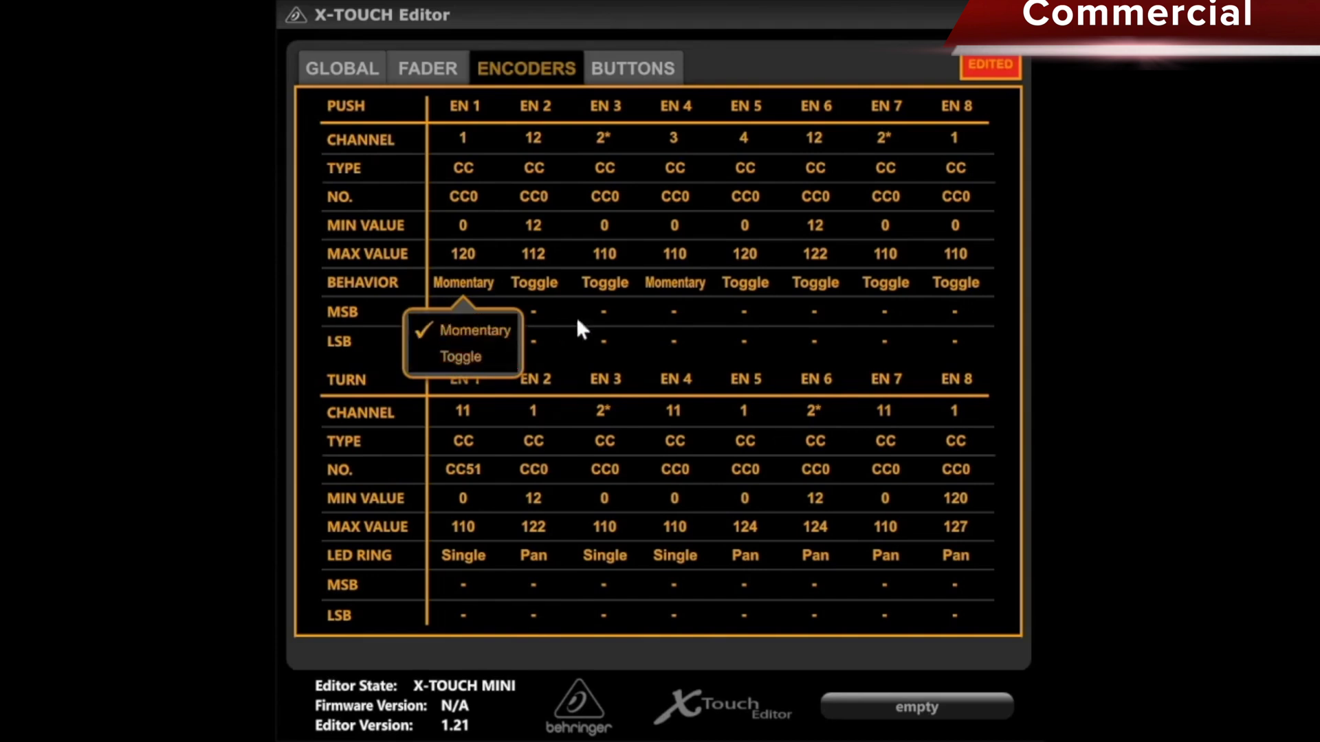
pyautogui.click(542, 321)
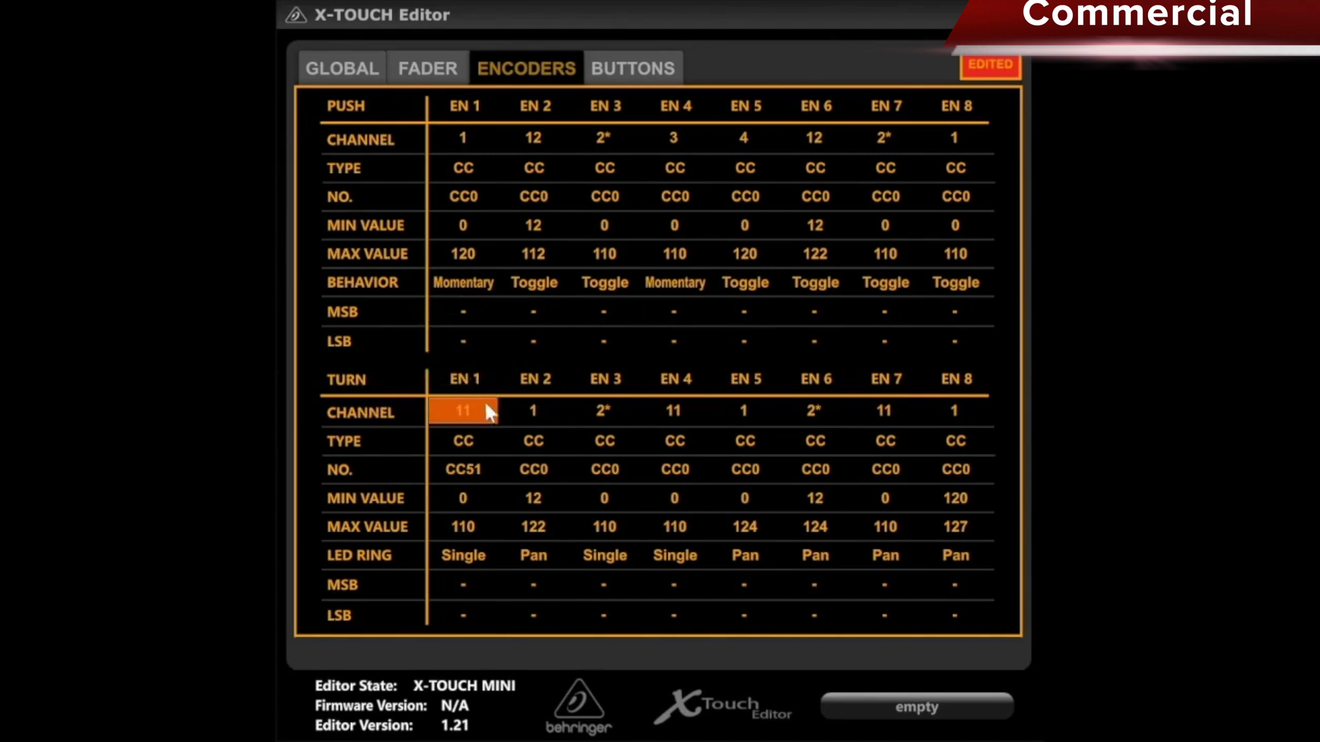
# Show EN 1's turn LED ring style options, leaving the turn channel unchanged.
pyautogui.click(806, 409)
pyautogui.click(814, 406)
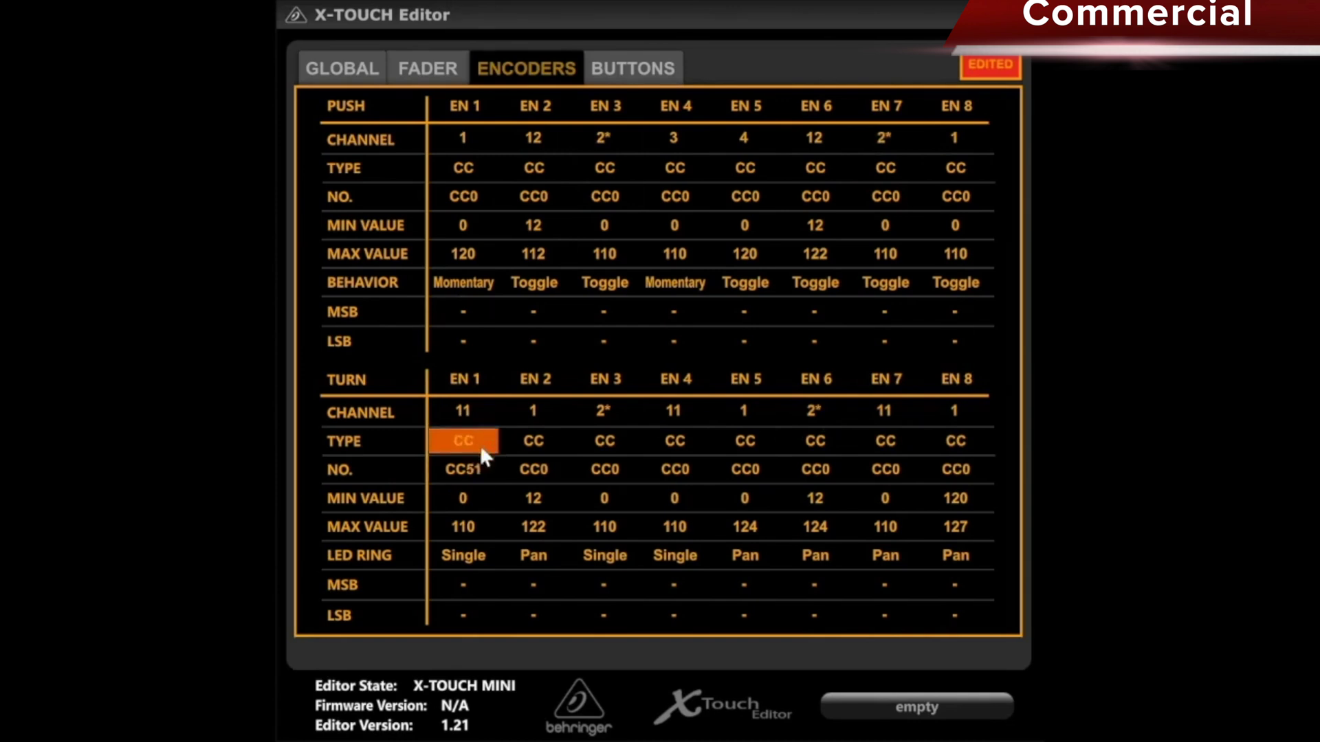
pyautogui.click(489, 554)
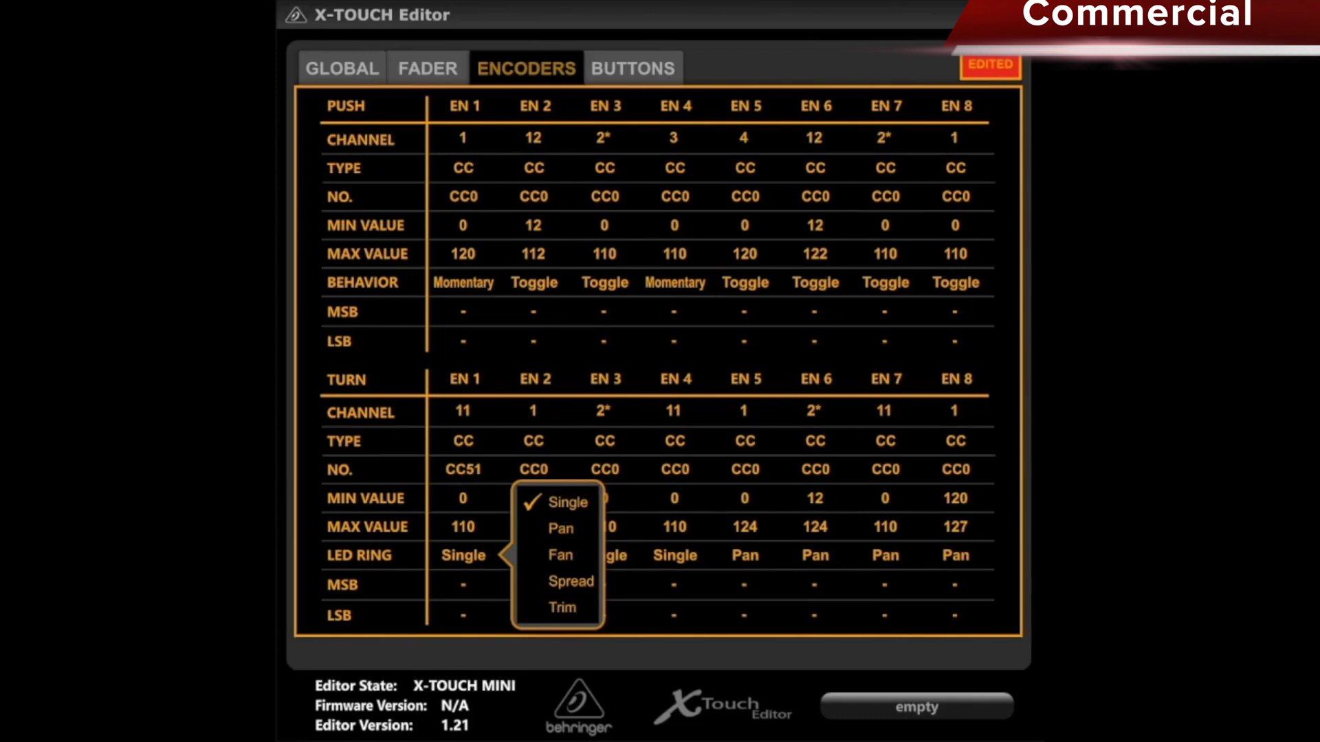
# View the button mappings for BT 9-16, then return to BT 1-8.
pyautogui.click(645, 77)
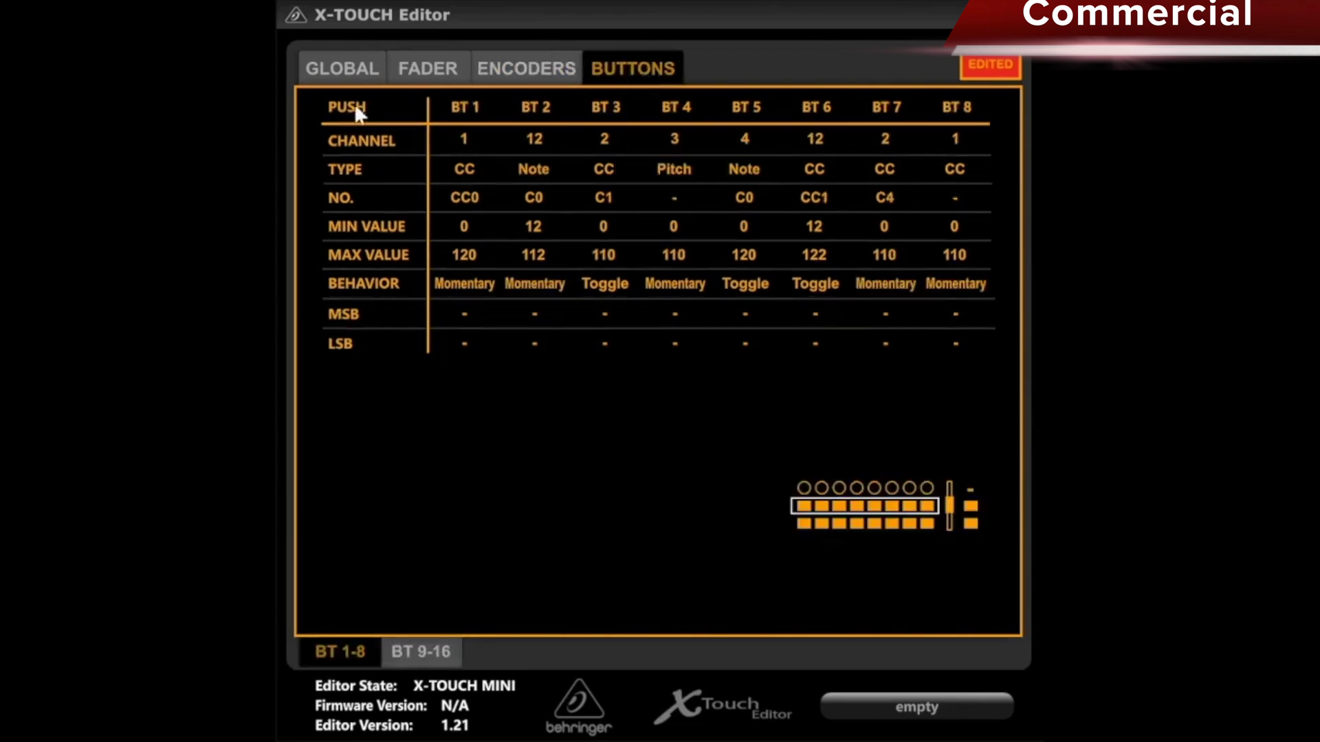
pyautogui.click(406, 653)
pyautogui.click(374, 652)
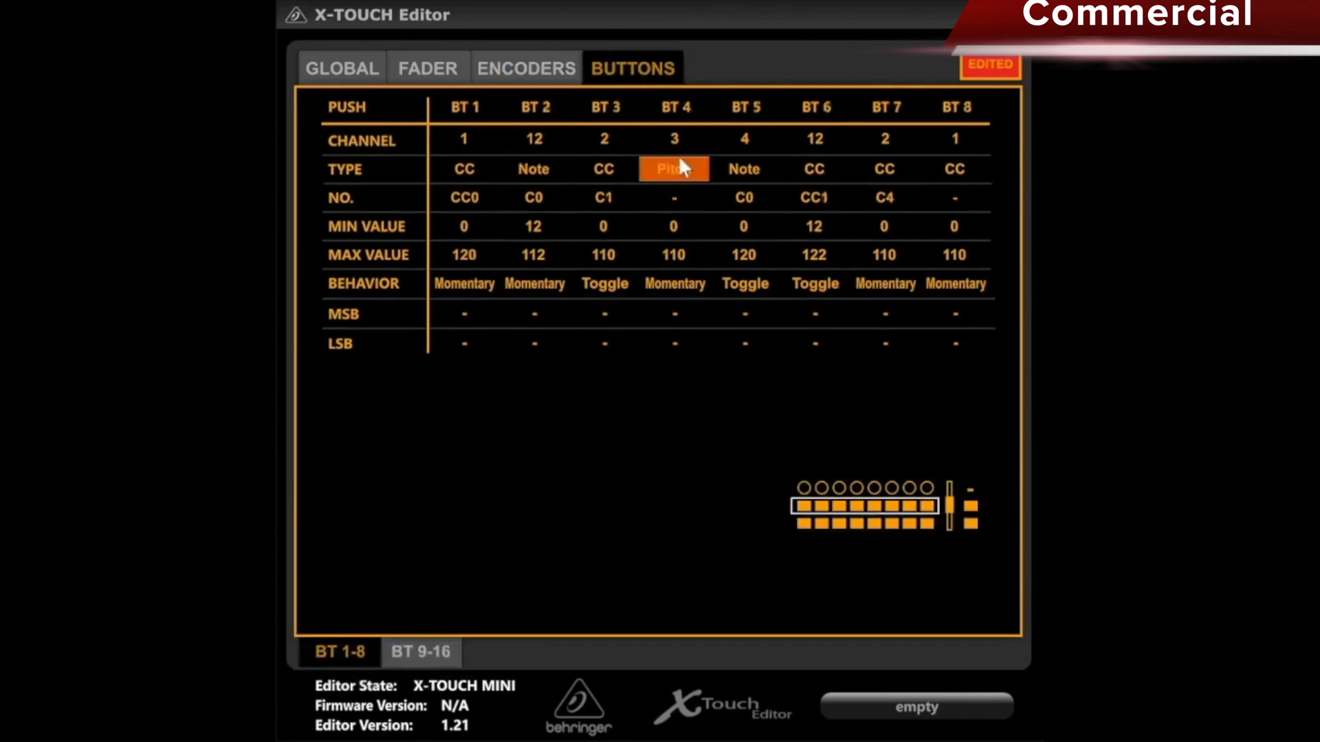
pyautogui.click(343, 65)
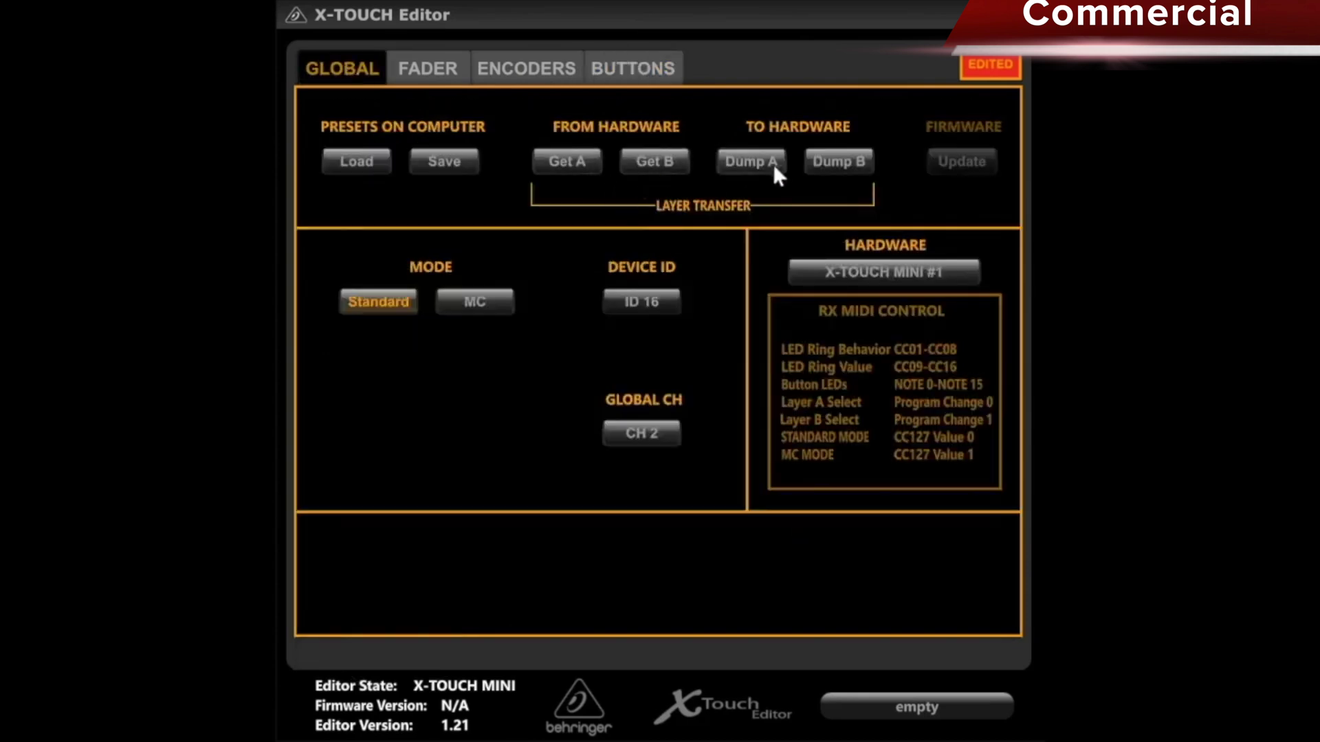
# Dump the edited mappings to a hardware layer on the X-TOUCH MINI #1.
pyautogui.click(837, 163)
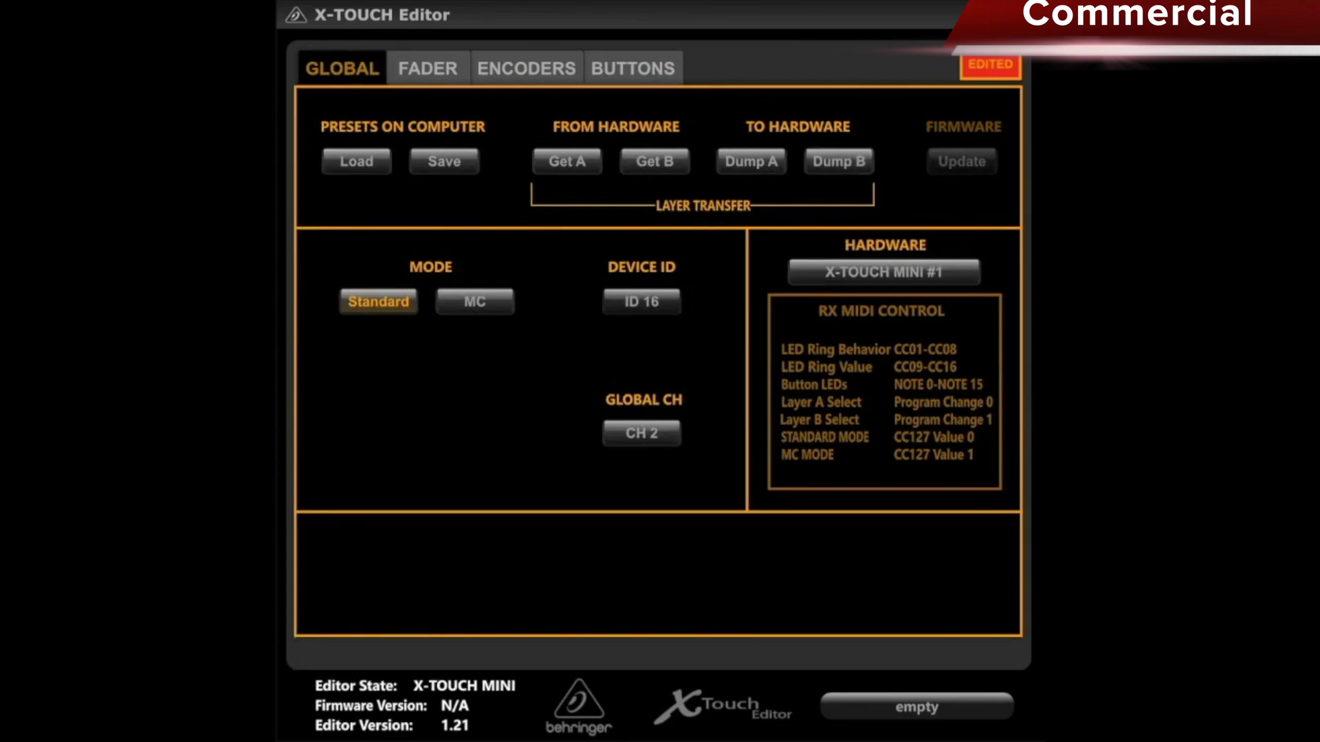